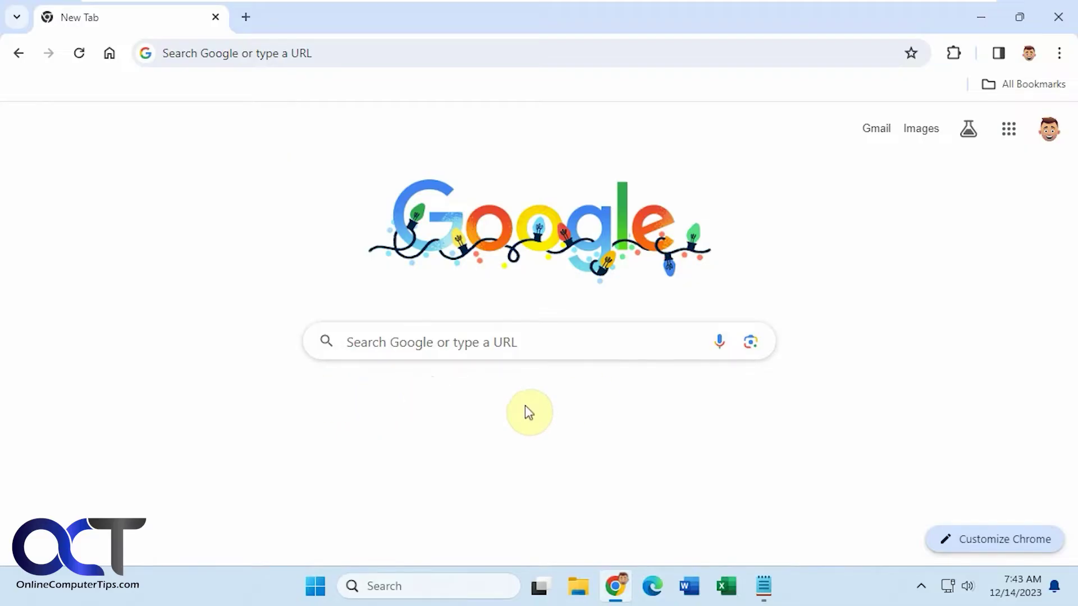
- Open the Customize Chrome side panel and scroll down to its Shortcuts section
click(976, 540)
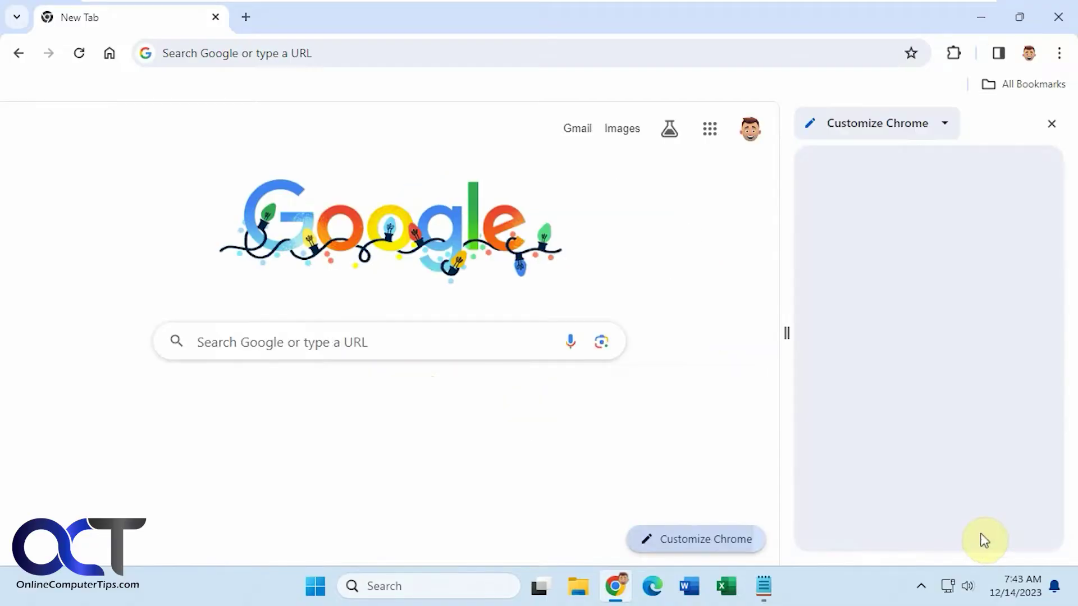
click(945, 124)
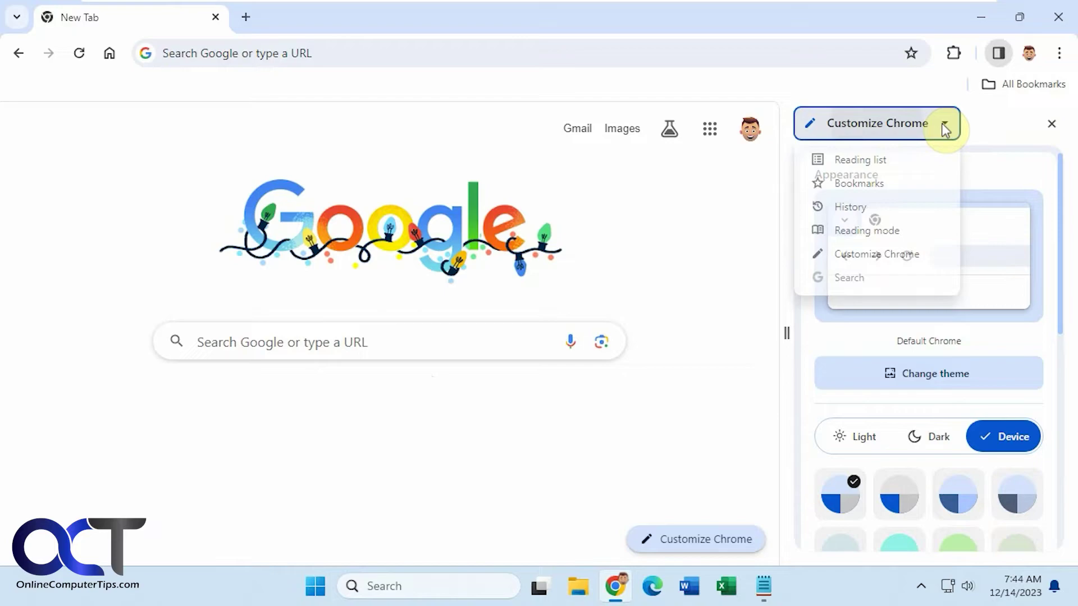
click(895, 255)
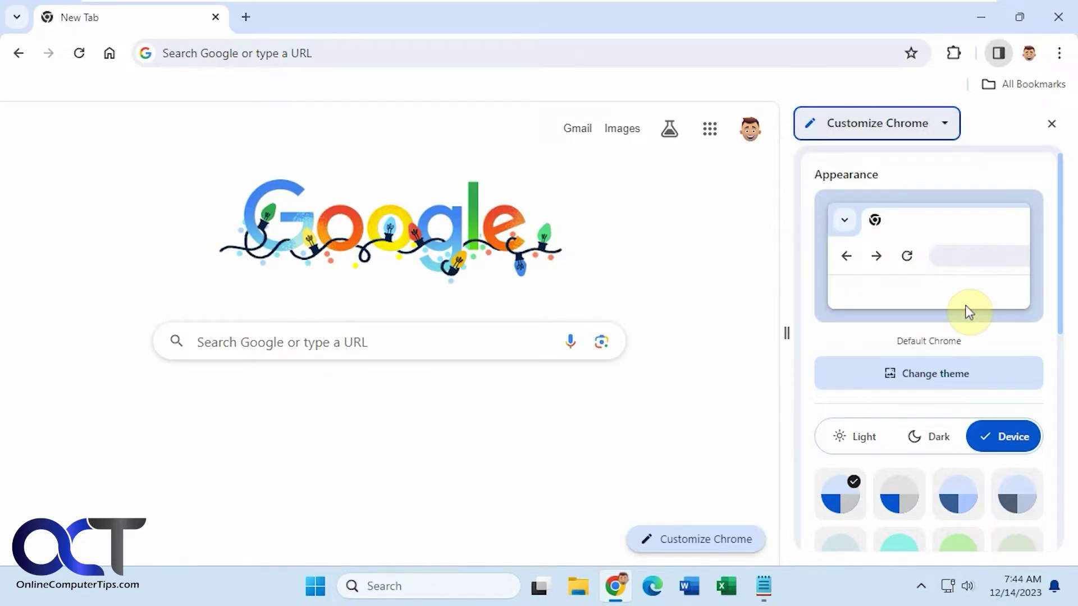
scroll(960, 295, down, 2)
scroll(956, 287, down, 5)
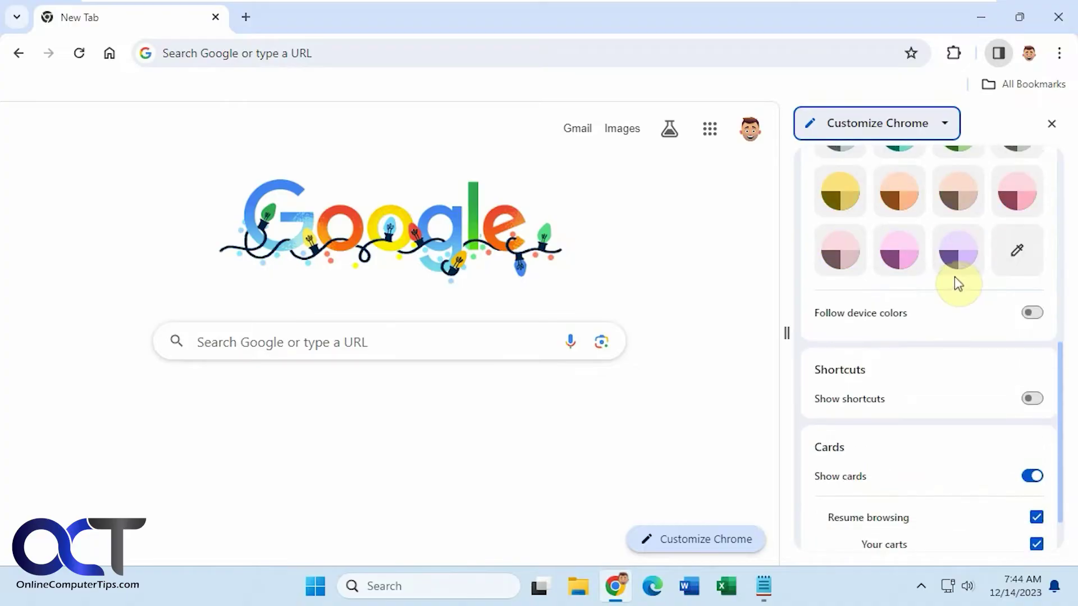
scroll(954, 280, down, 1)
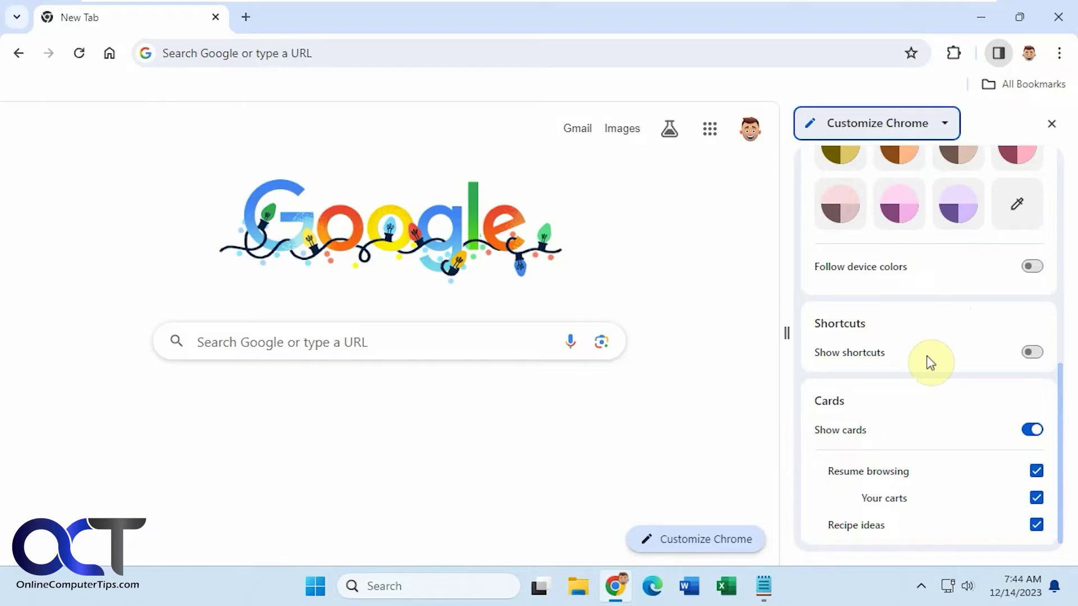
- Enable Show shortcuts, try Most visited sites, toggle shortcuts off and on, then choose My shortcuts
click(1035, 355)
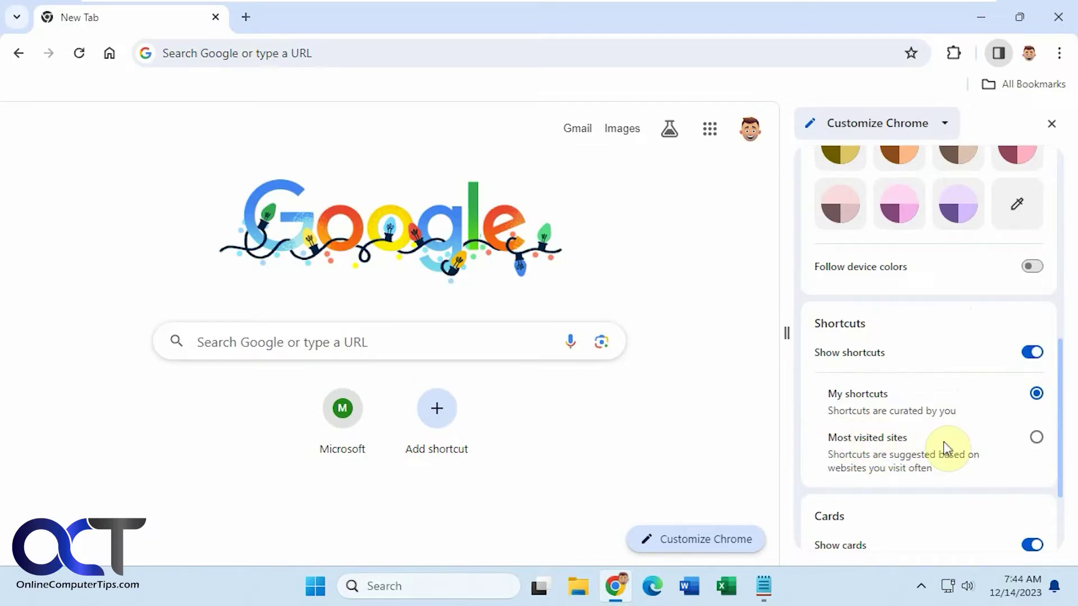
click(1036, 438)
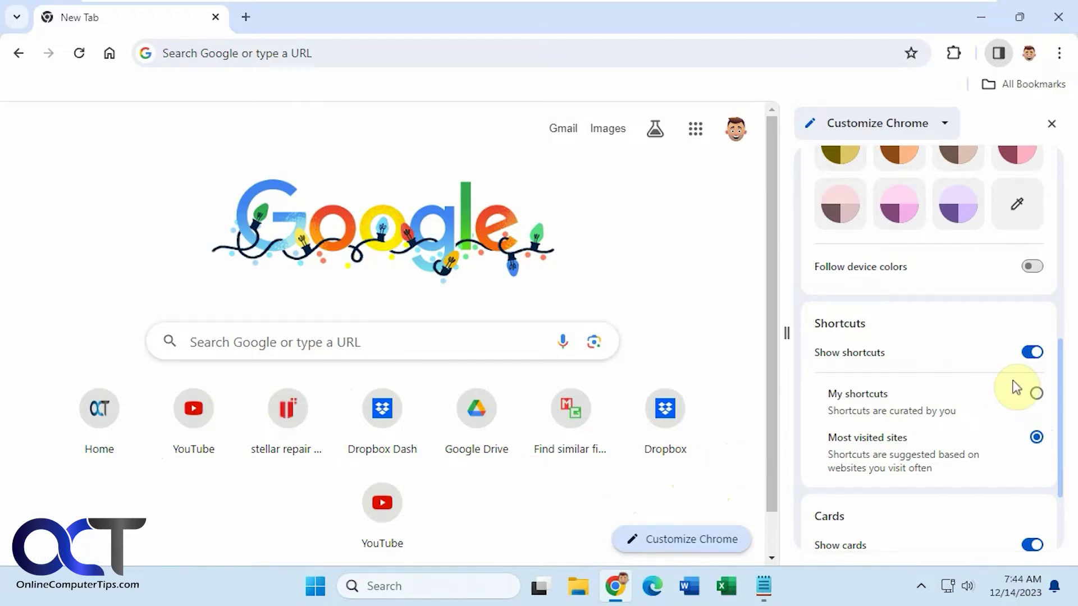
click(1031, 353)
click(1030, 353)
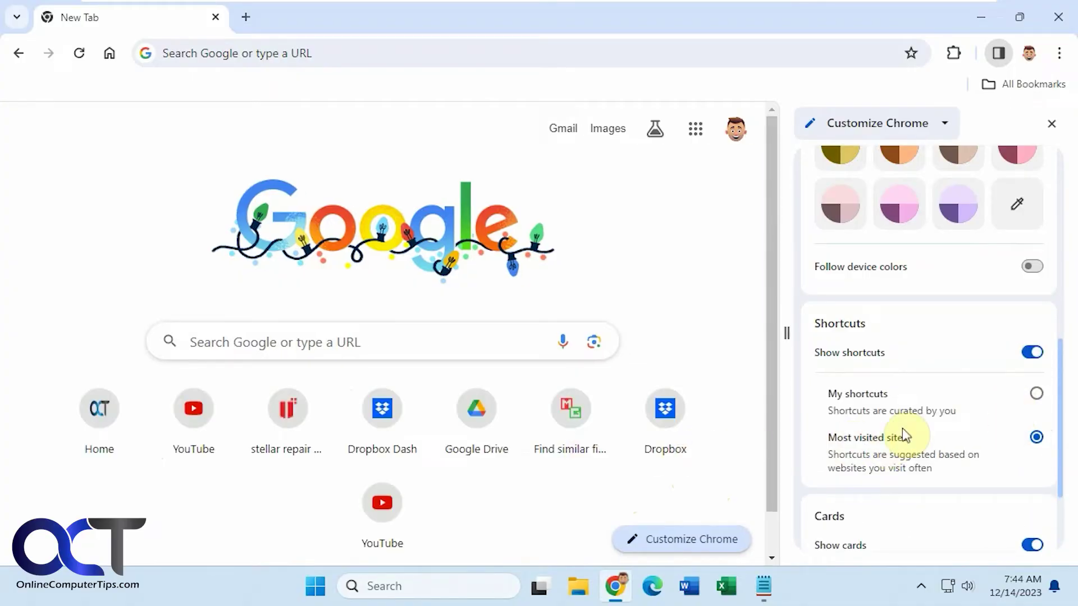
click(1037, 395)
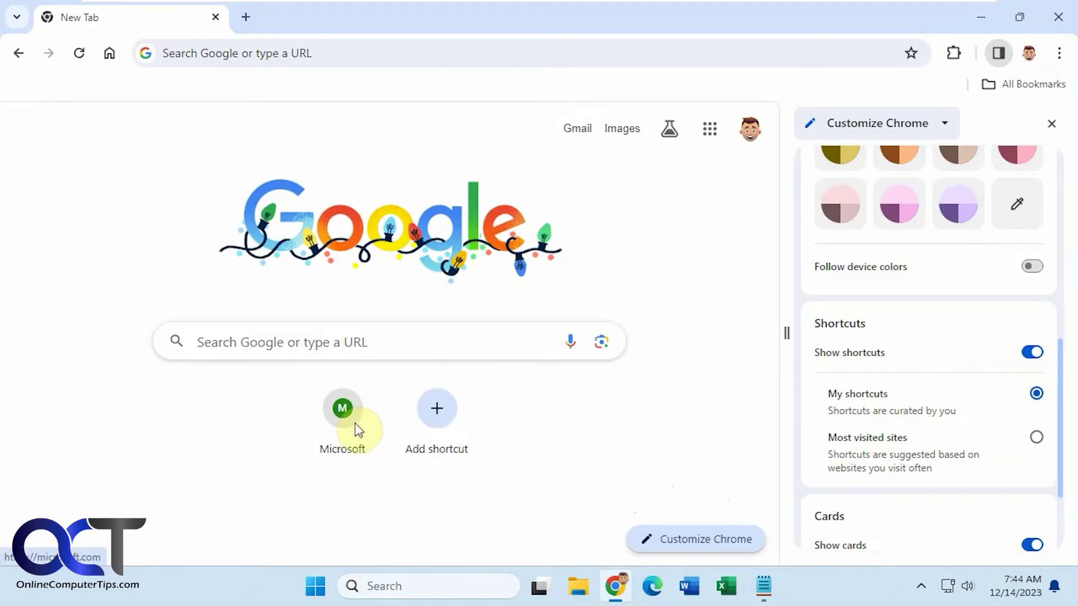
- Add a shortcut named 'Online Computer Tips' with URL onlinecomputertips.com
click(447, 413)
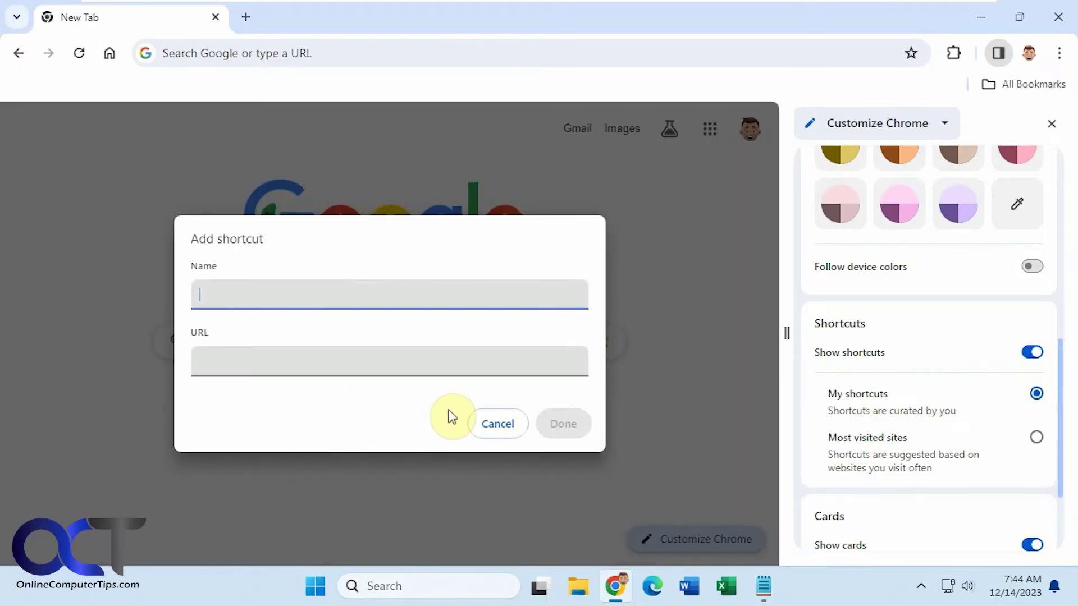
text(Online )
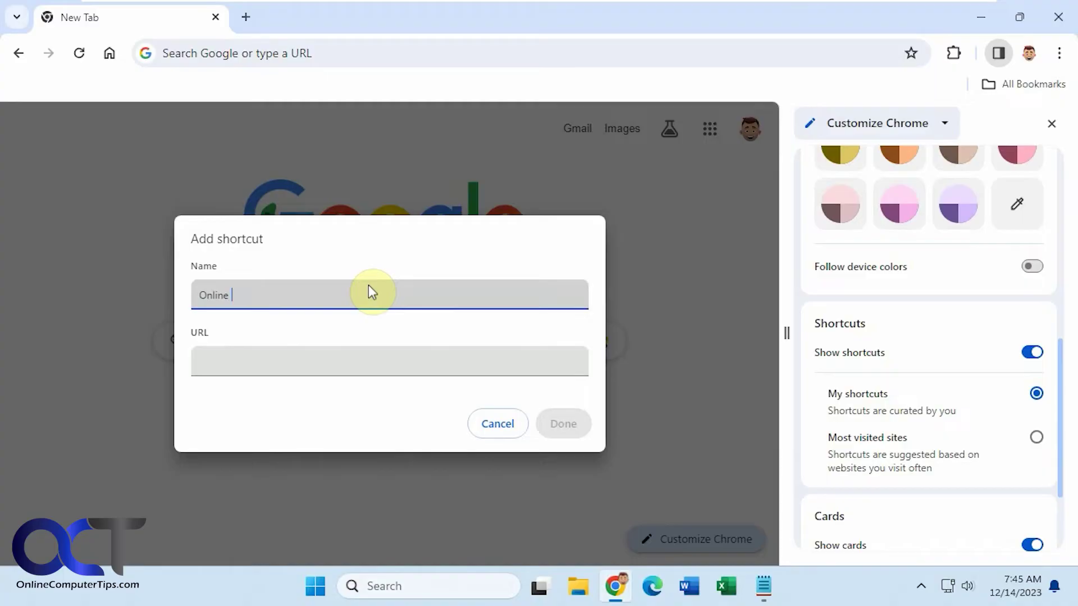
text(Computer Tips)
key(Tab)
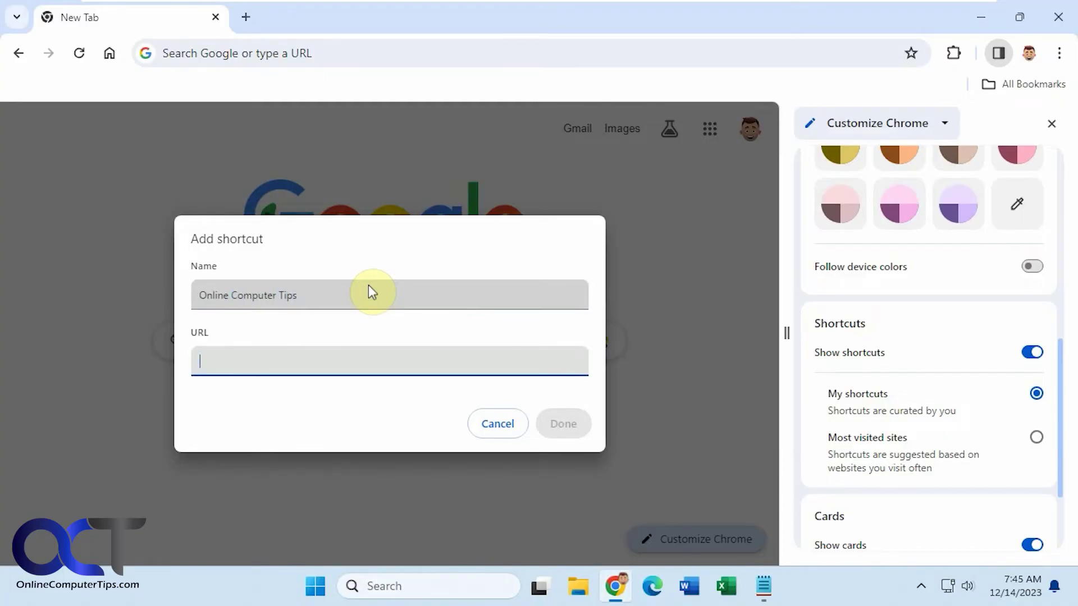
text(online)
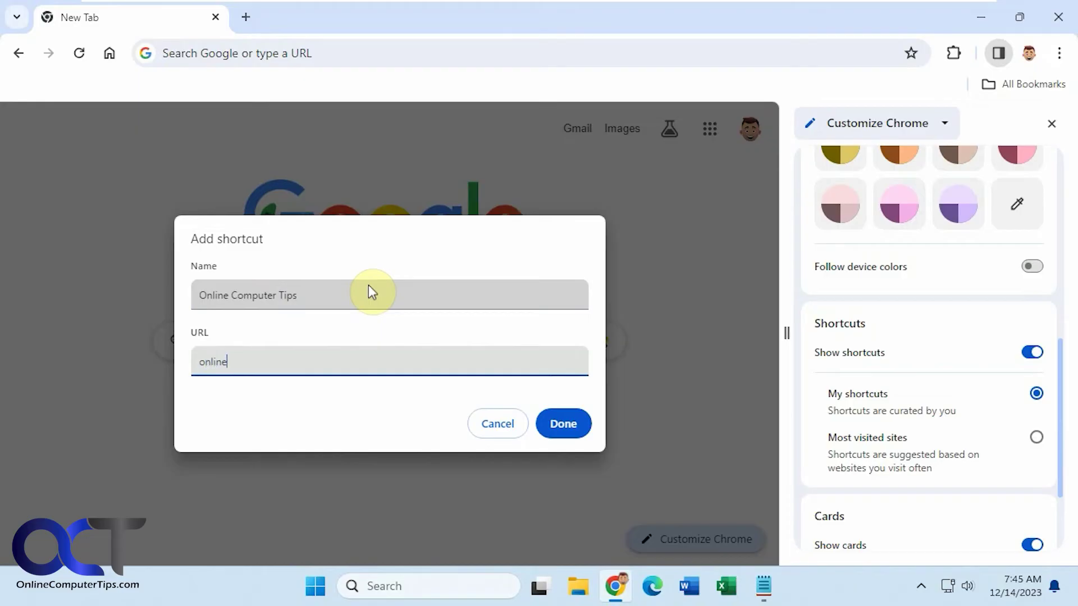
text(computertips.com)
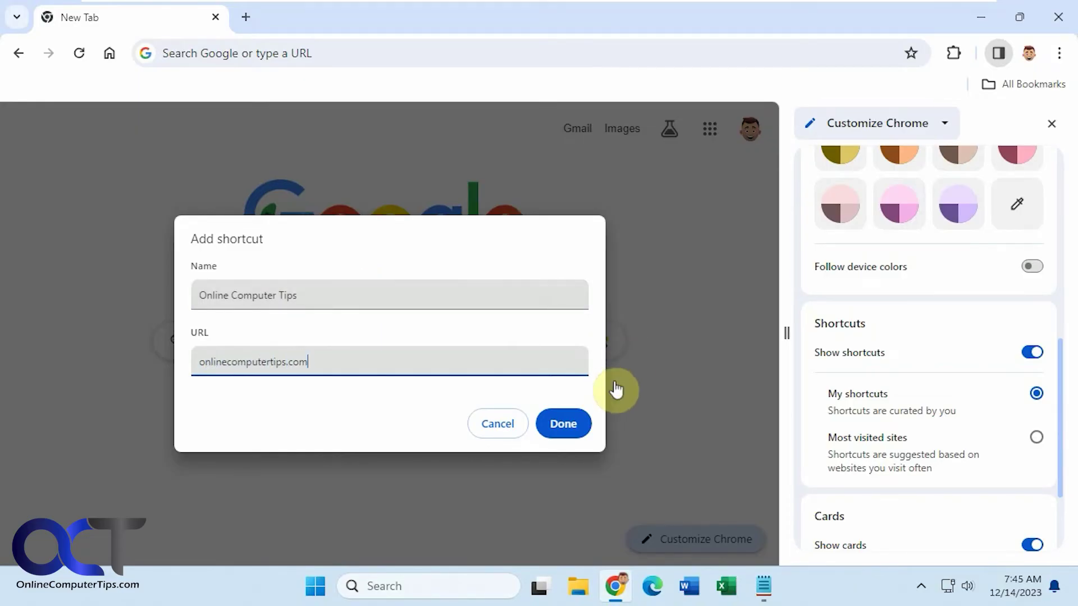
click(563, 423)
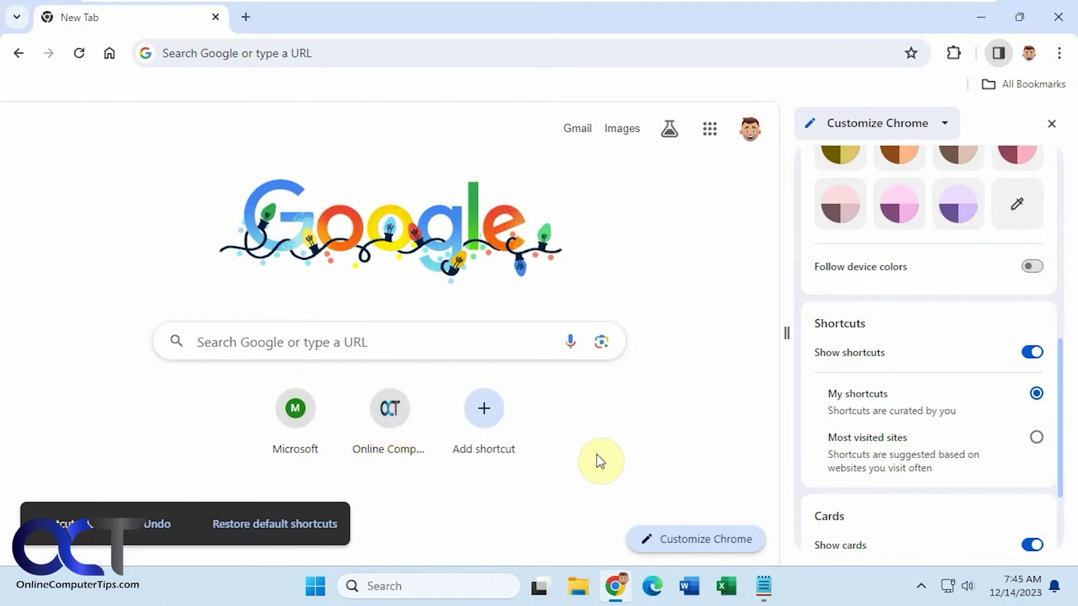
- Open onlinecomputertips.com from the new shortcut tile, then go back Home to the New Tab page
click(398, 425)
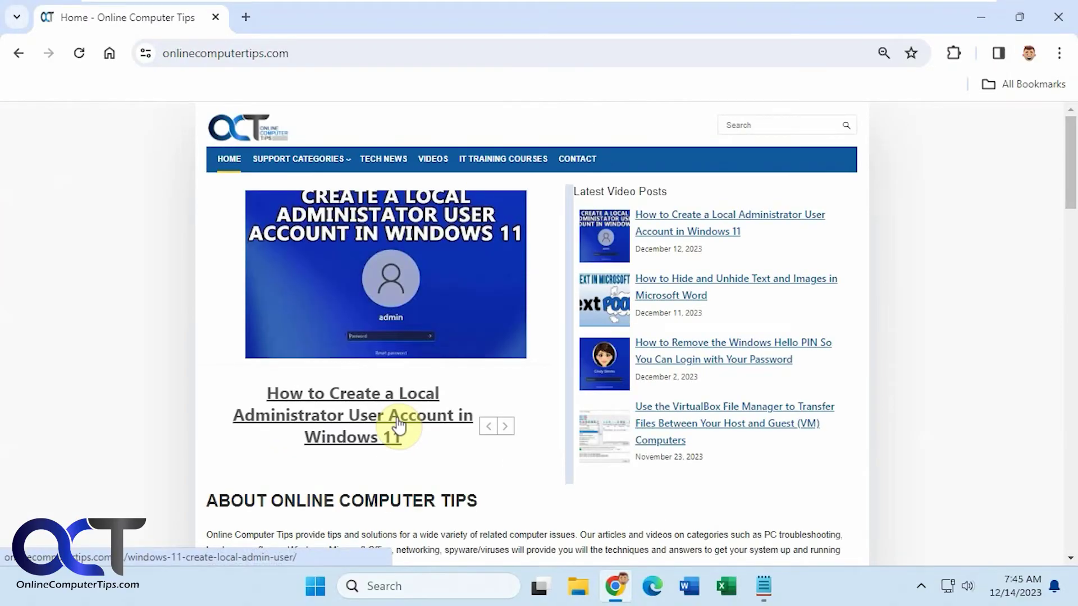
click(110, 54)
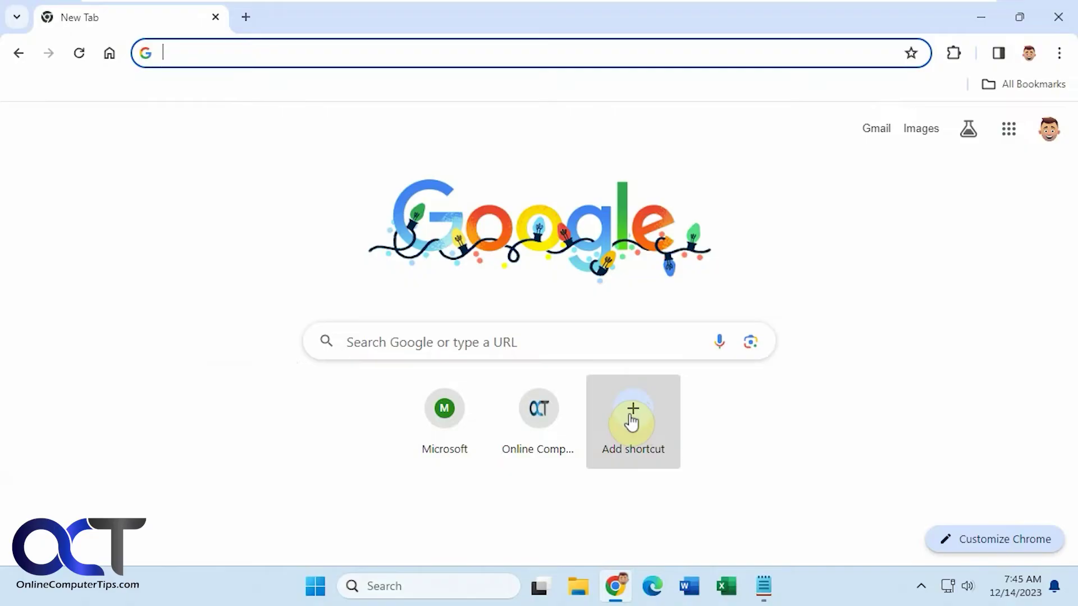
- Open Edit shortcut on the Microsoft tile and cancel, then remove the Microsoft shortcut
mouse_move(479, 403)
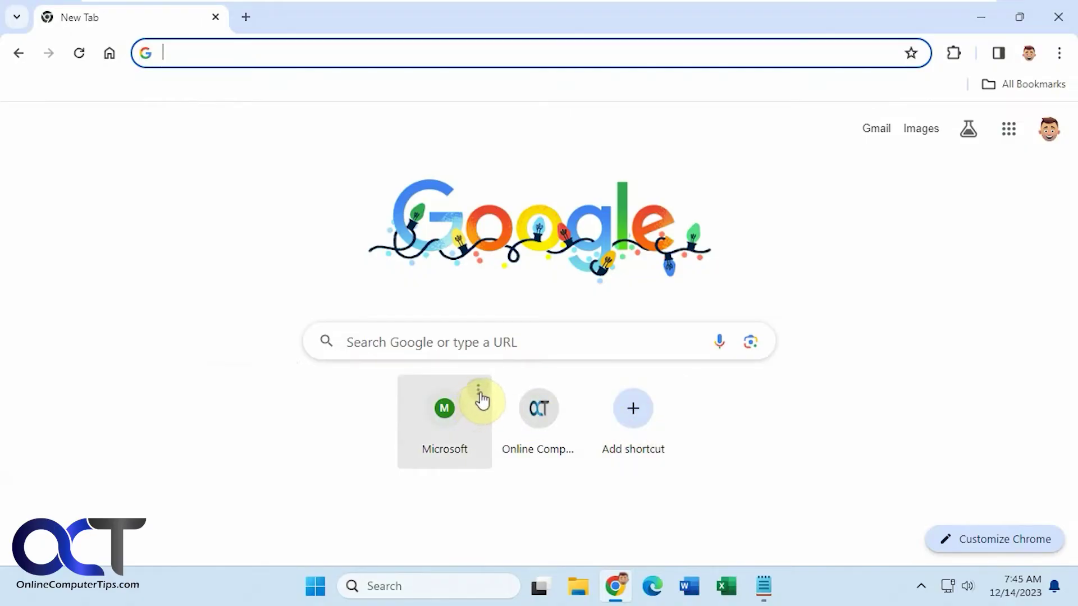
click(478, 400)
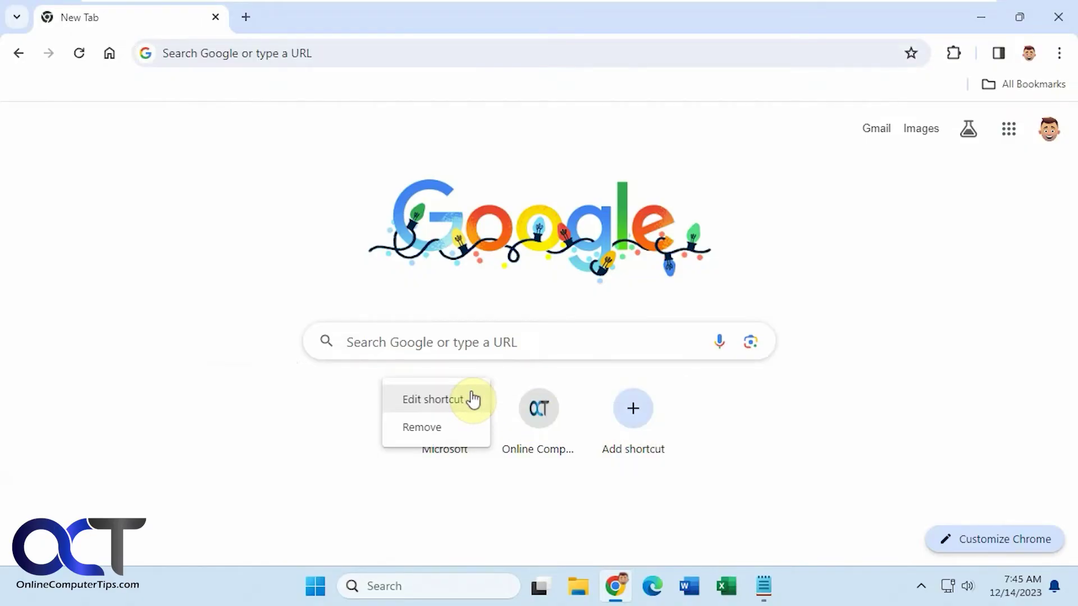
click(478, 399)
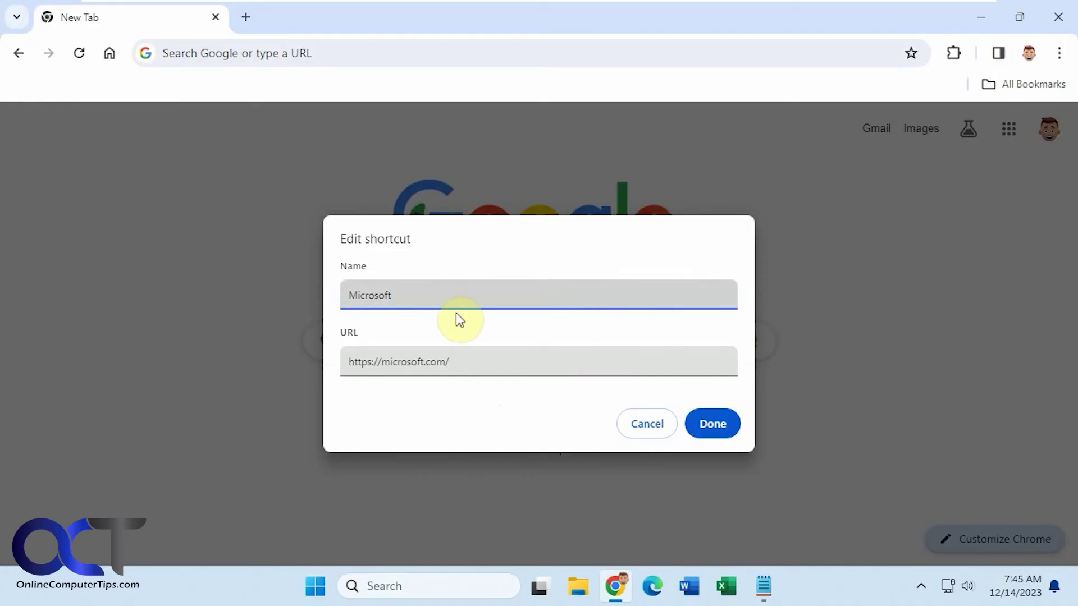
click(644, 426)
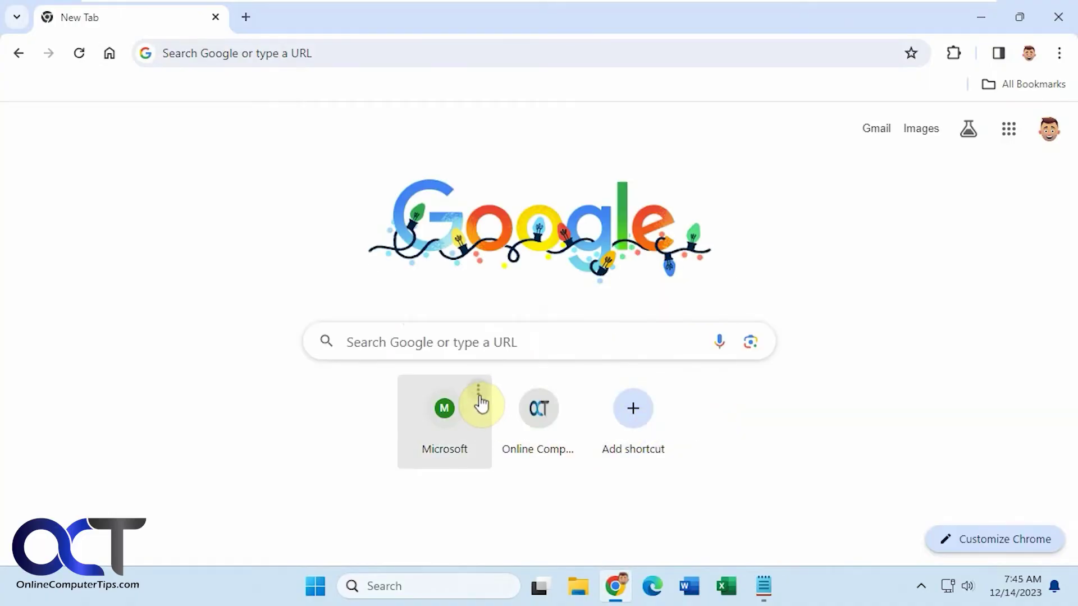
click(475, 401)
click(469, 424)
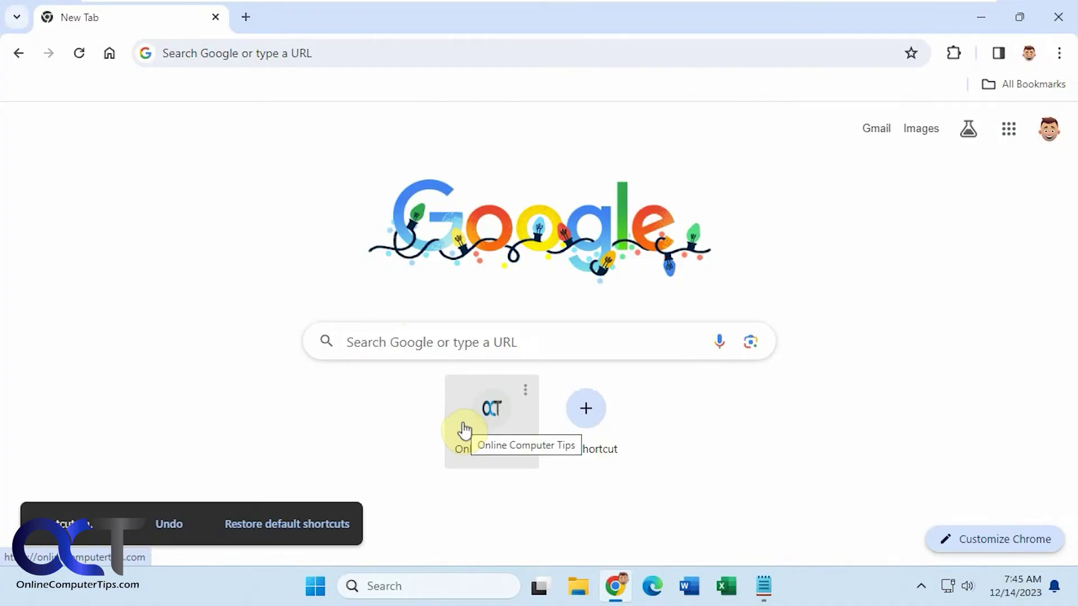
click(982, 540)
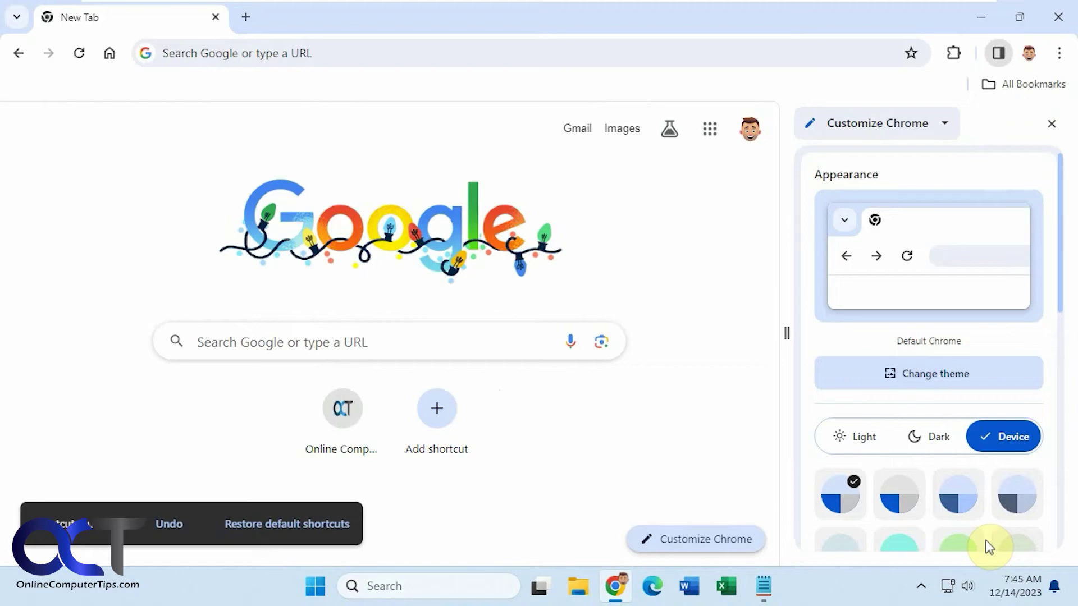
scroll(989, 455, down, 7)
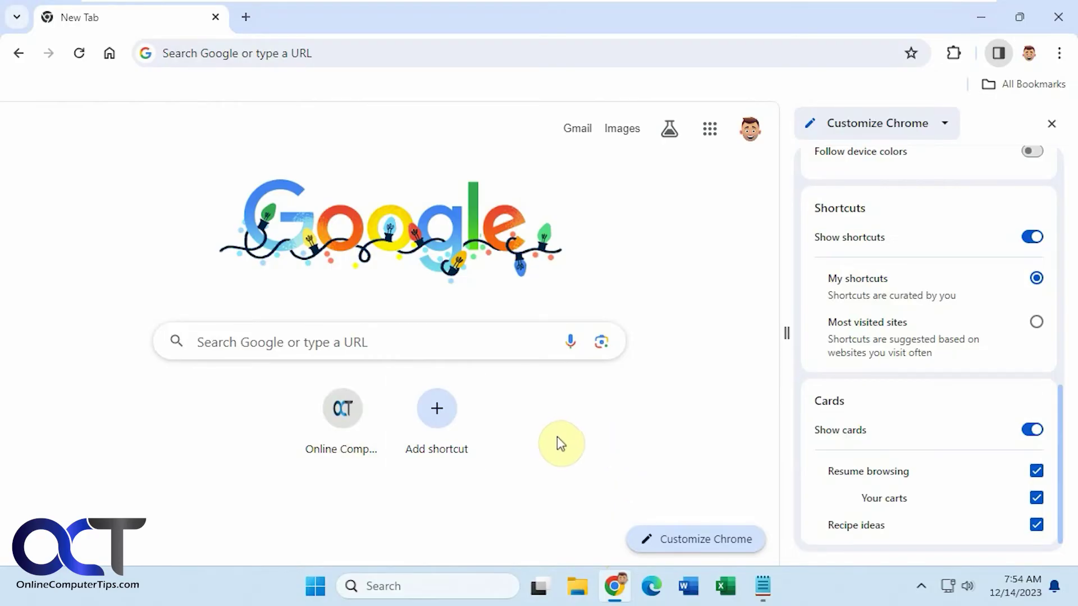
click(1052, 124)
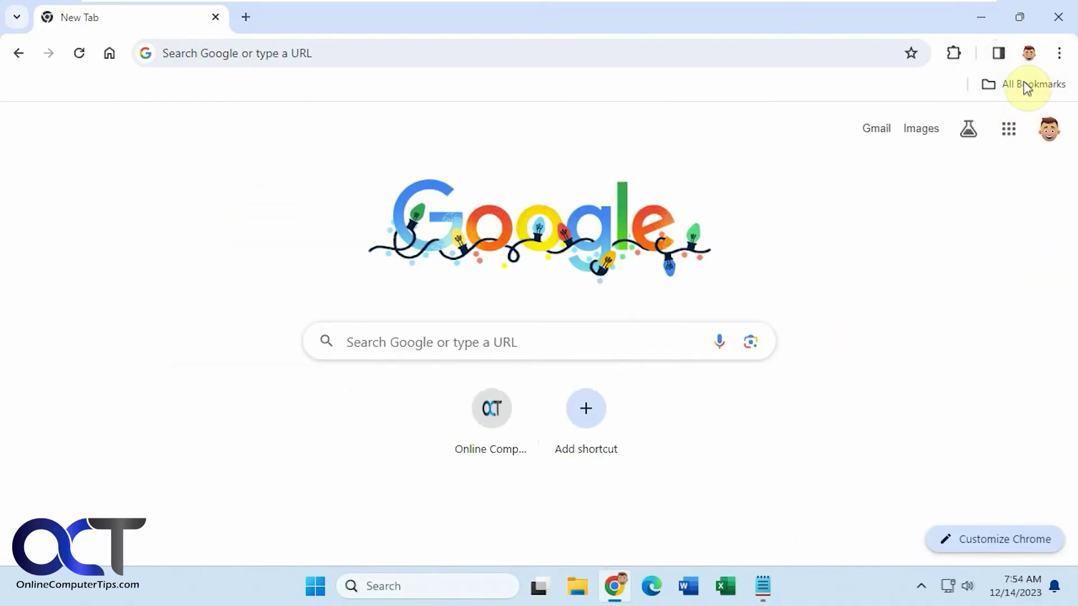
- Switch to the second profile and add an 'HP' shortcut for hp.com beside Amazon
click(1029, 52)
click(854, 374)
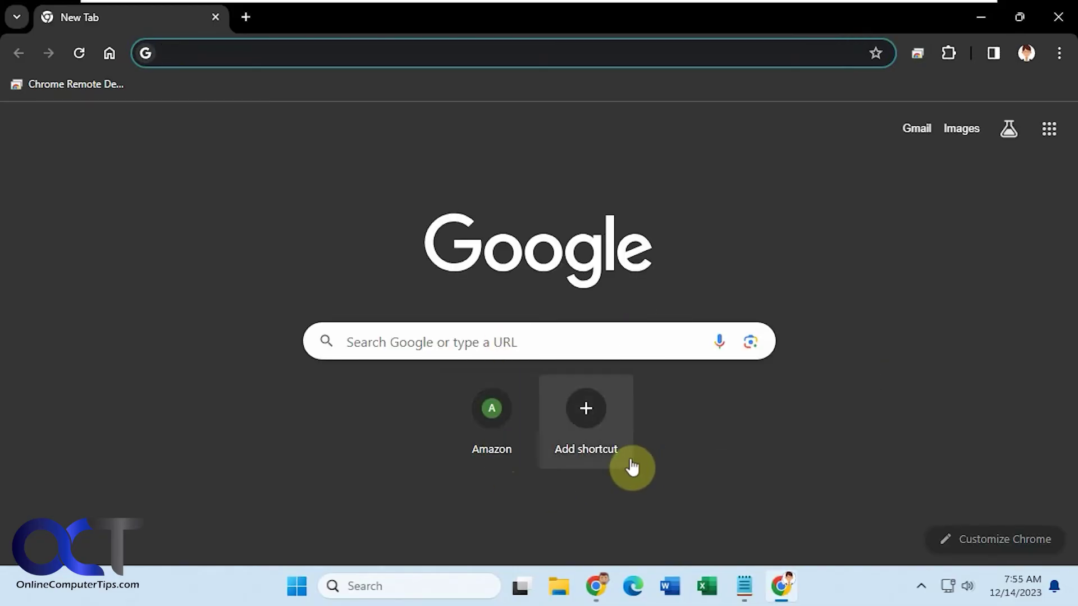
click(602, 431)
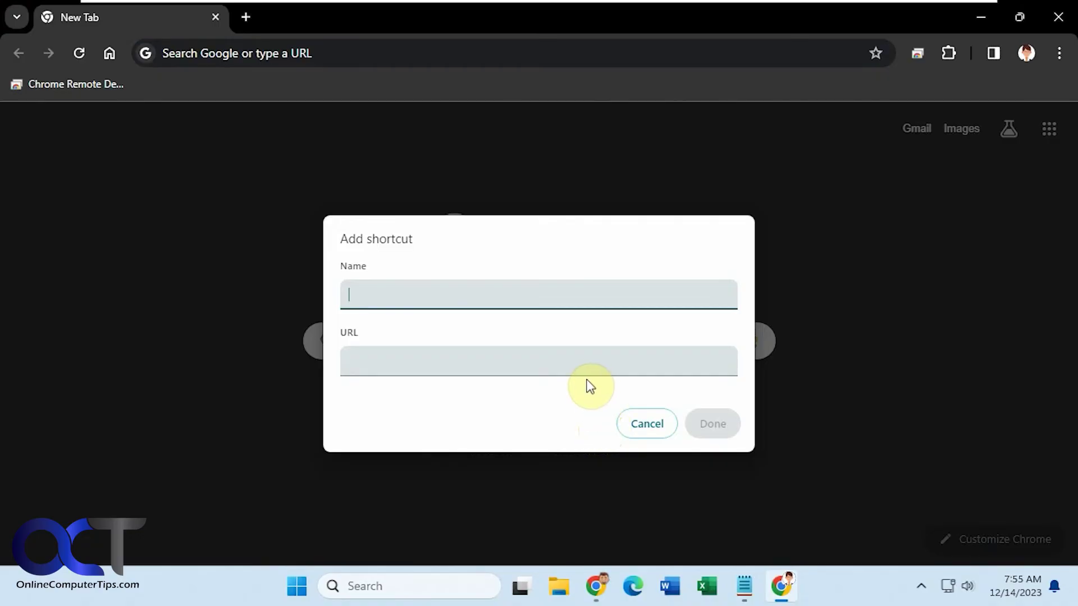
key(Tab)
text(hp)
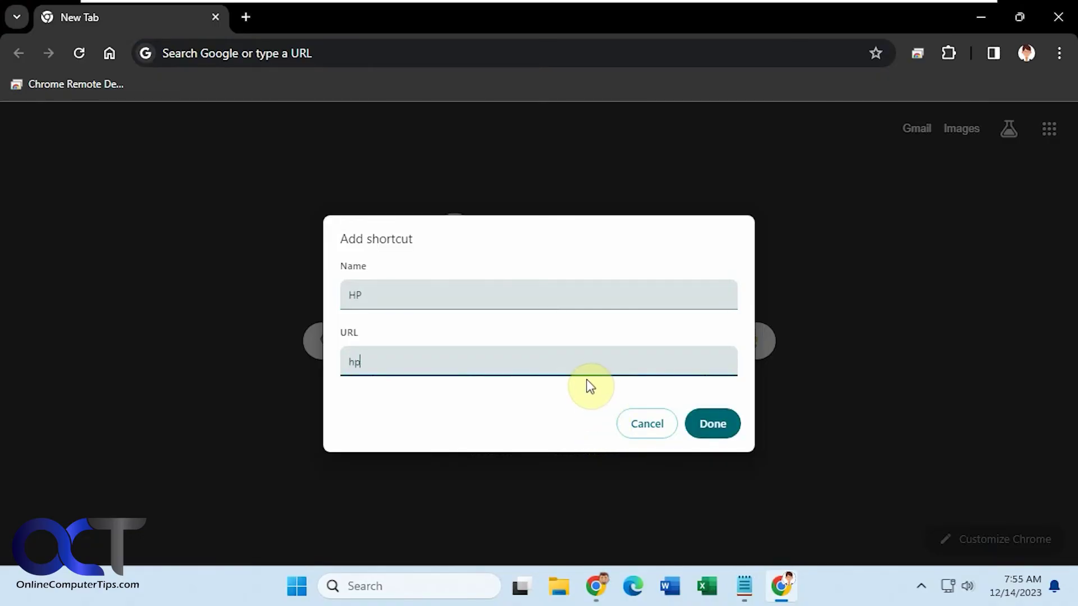
text(.com)
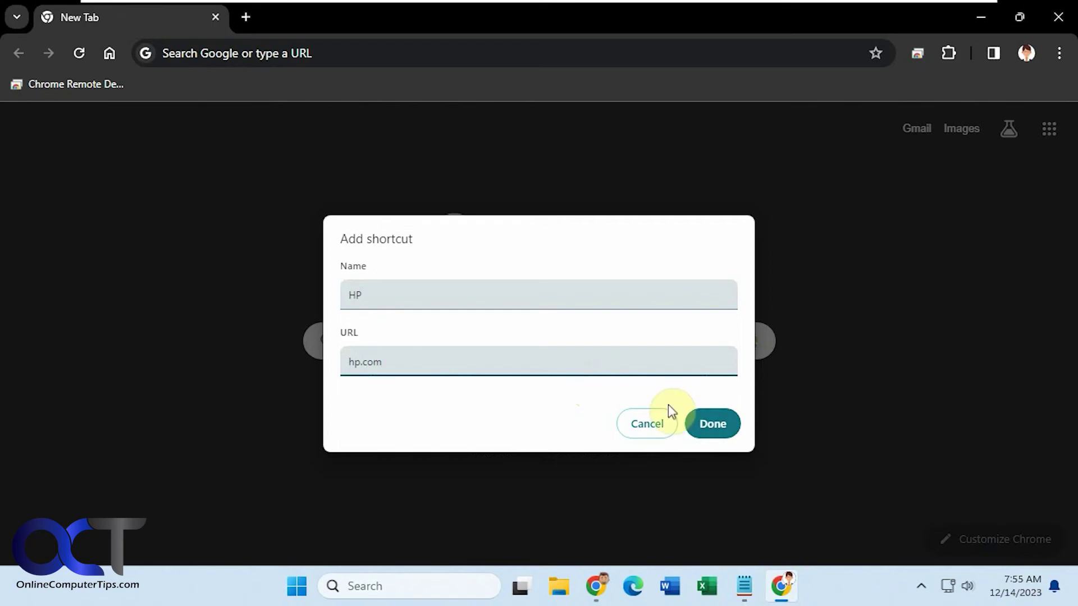
click(709, 428)
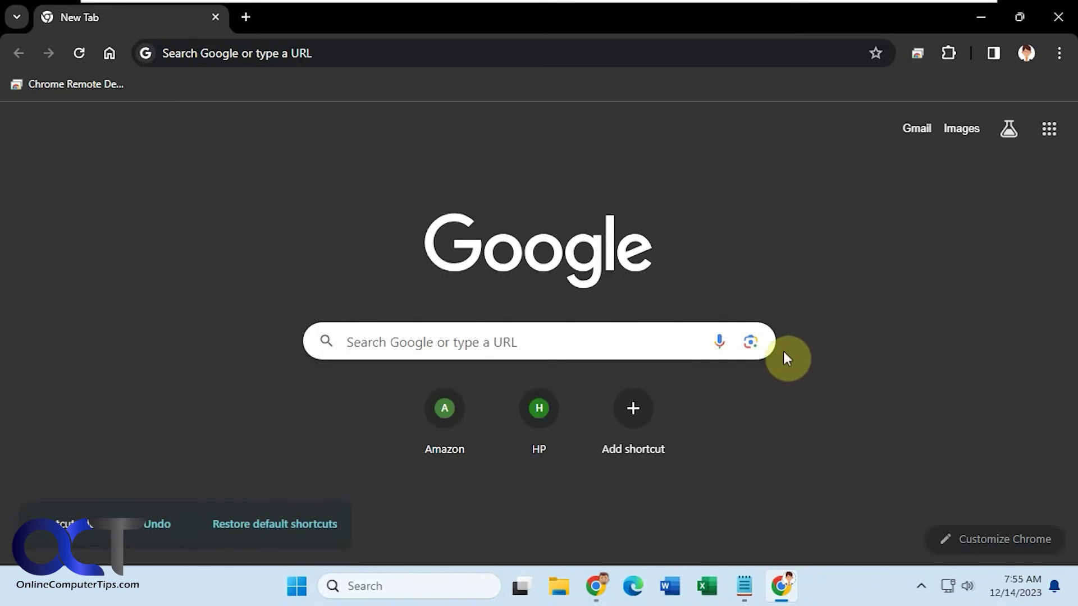
- Switch between the two profile windows from the taskbar, ending on the first profile's window
click(597, 591)
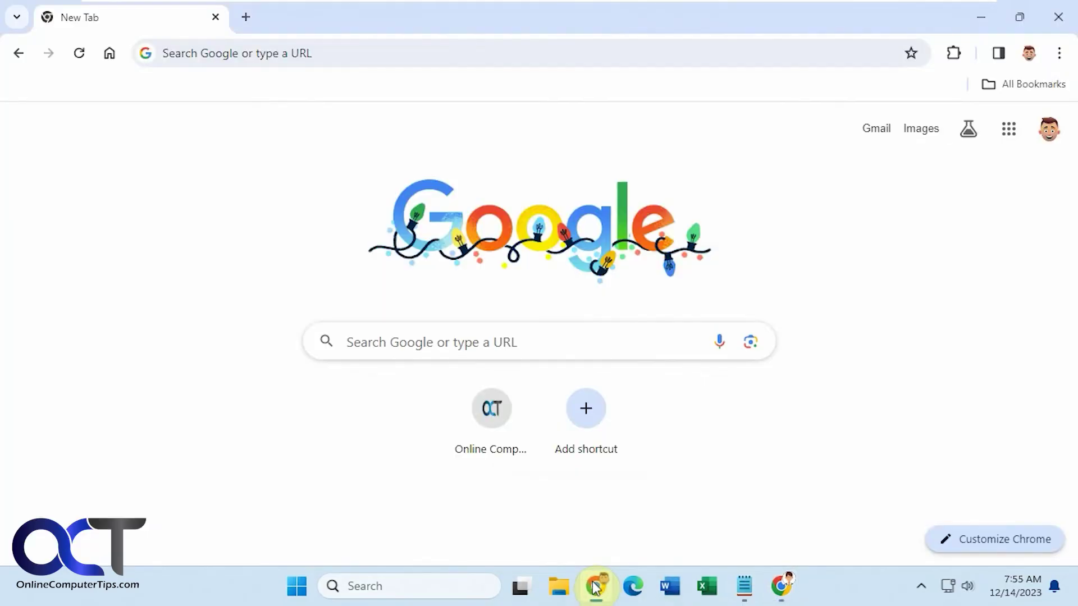
click(782, 586)
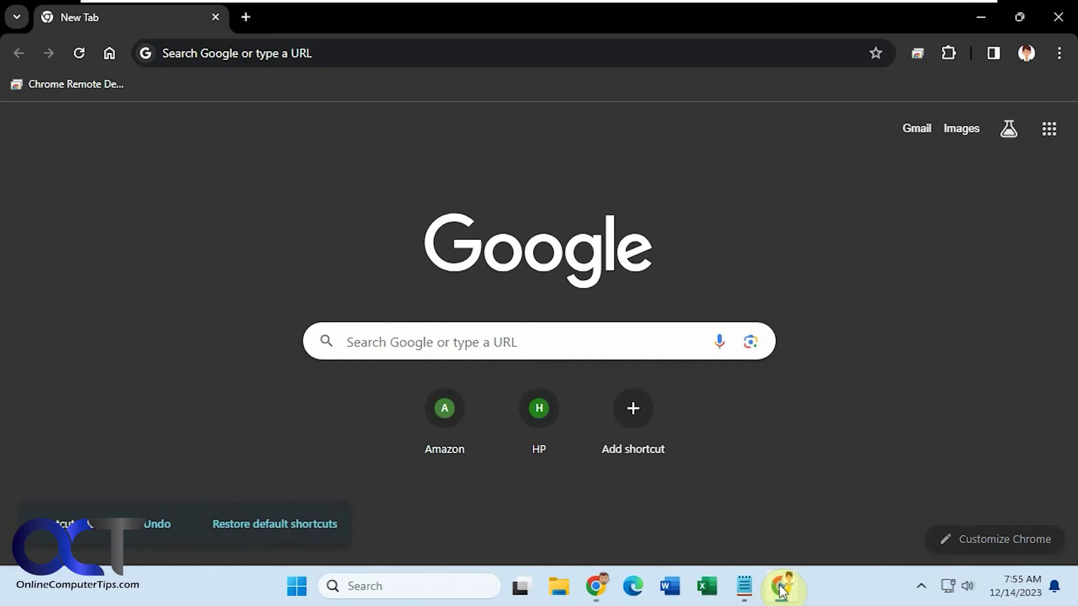
click(593, 596)
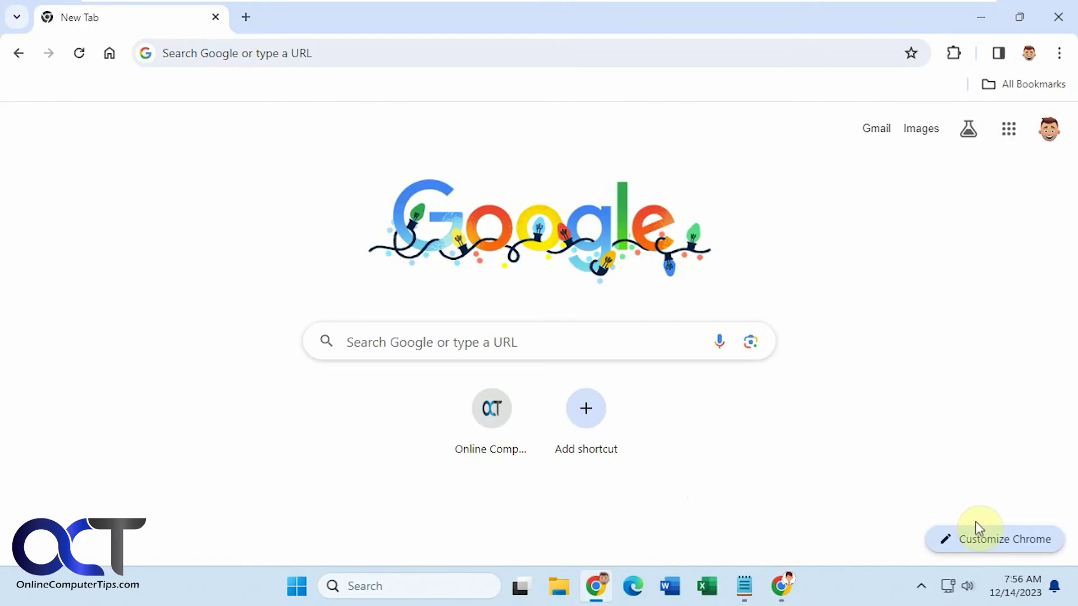
- Reopen the Customize Chrome panel and scroll down toward the Shortcuts settings
click(989, 539)
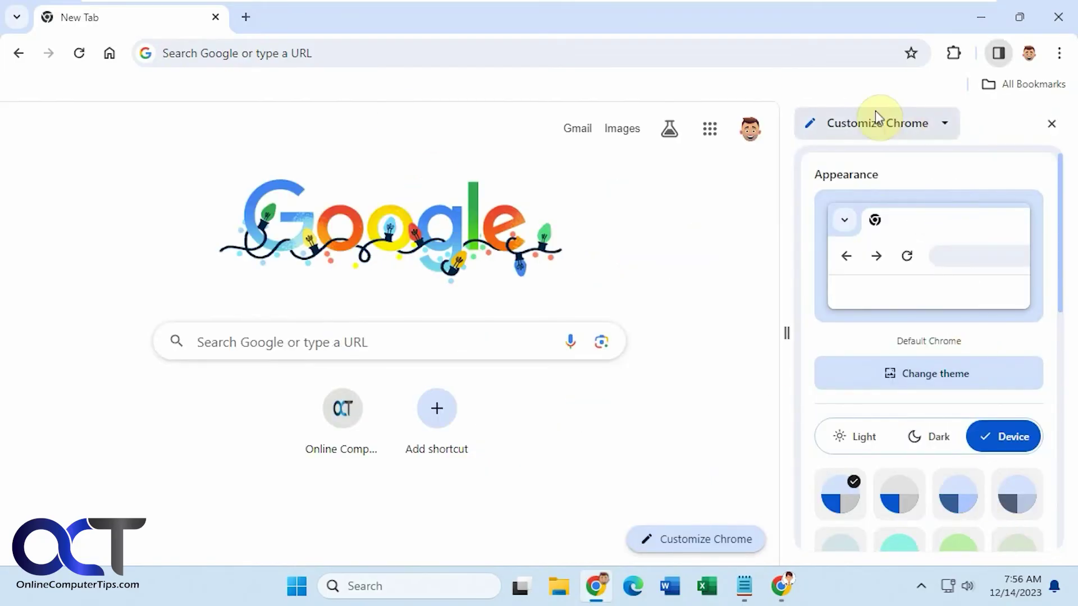
scroll(944, 327, down, 10)
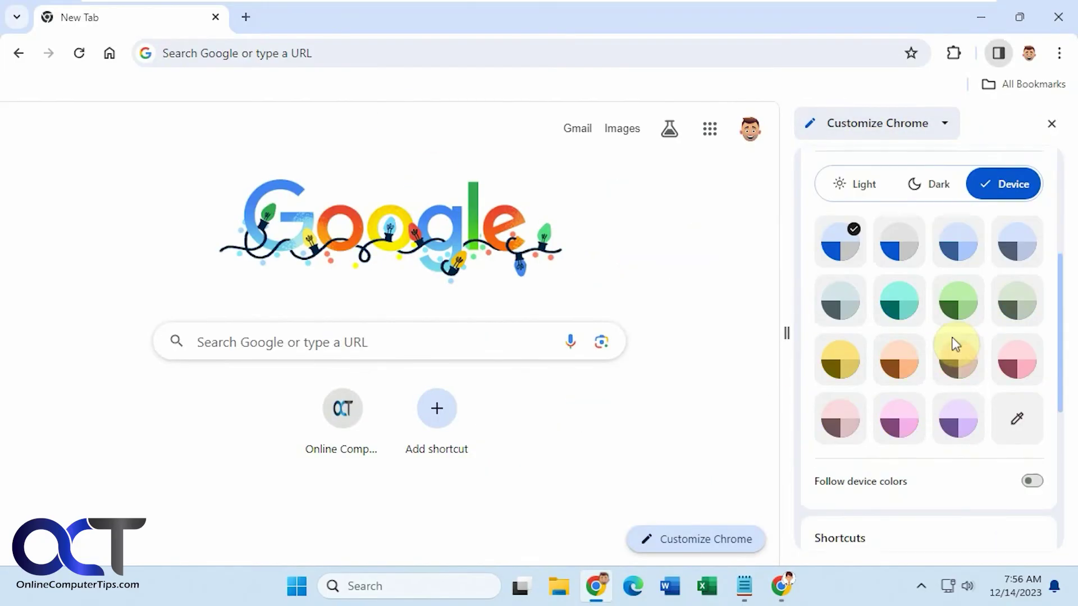